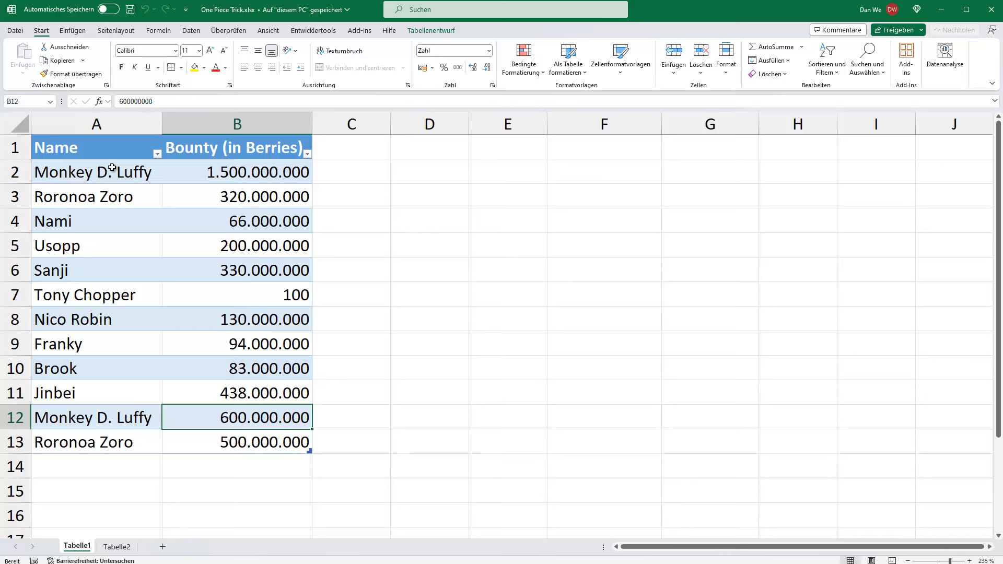
Examine the names and bounties on sheet Tabelle1 and the crew roles on Tabelle2, and close the workbook
{"action": "left_click_drag", "start_coordinate": [88, 175], "coordinate": [85, 205]}
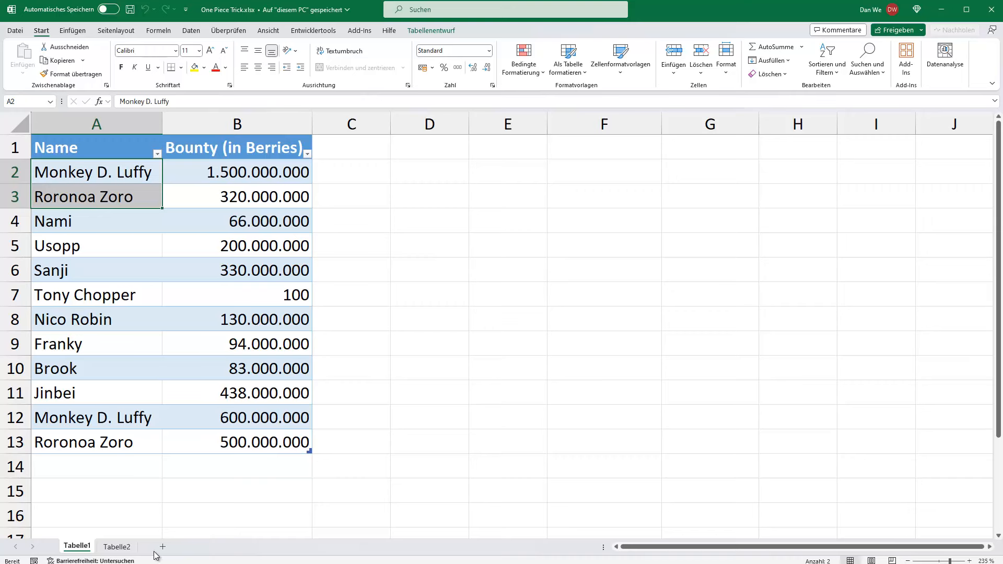
{"action": "left_click", "coordinate": [117, 546]}
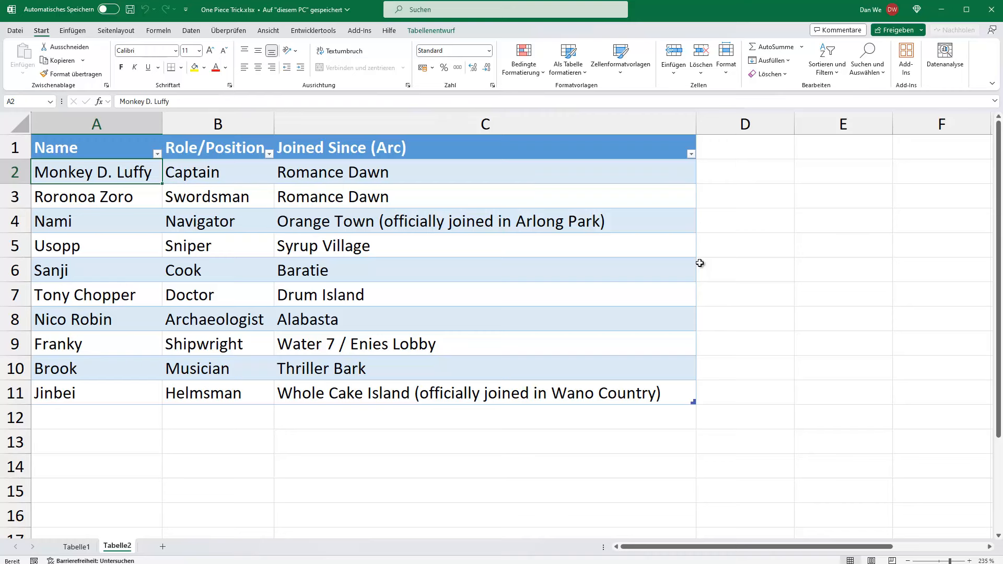
{"action": "left_click", "coordinate": [80, 546]}
{"action": "left_click", "coordinate": [118, 222]}
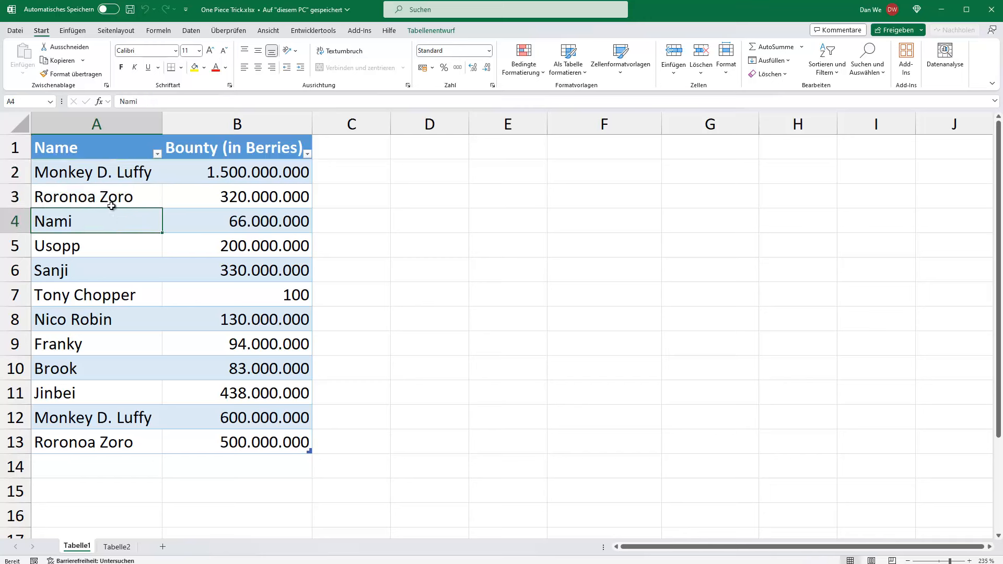
{"action": "left_click_drag", "start_coordinate": [93, 174], "coordinate": [89, 195]}
{"action": "left_click_drag", "start_coordinate": [222, 167], "coordinate": [224, 196]}
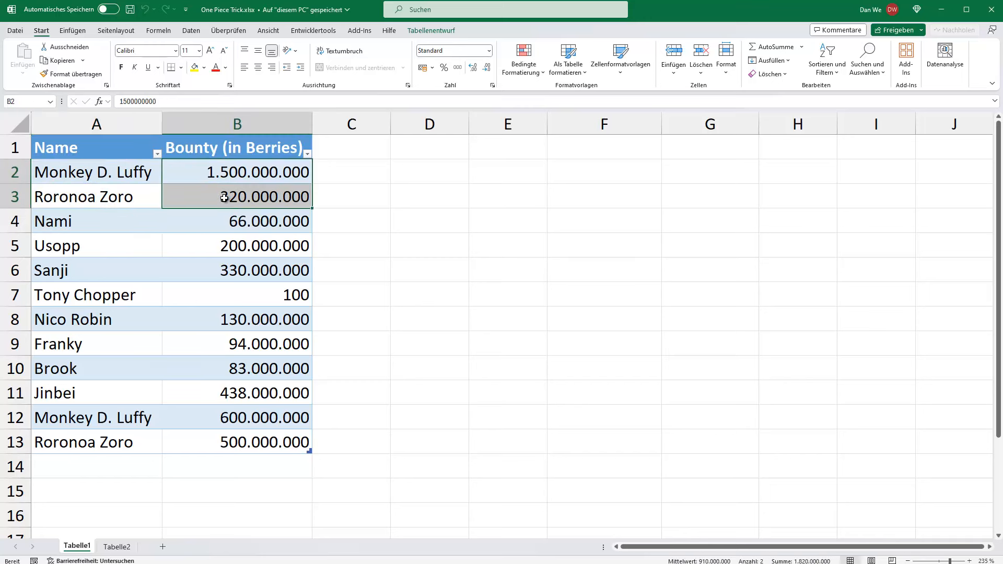
{"action": "left_click_drag", "start_coordinate": [279, 415], "coordinate": [276, 438]}
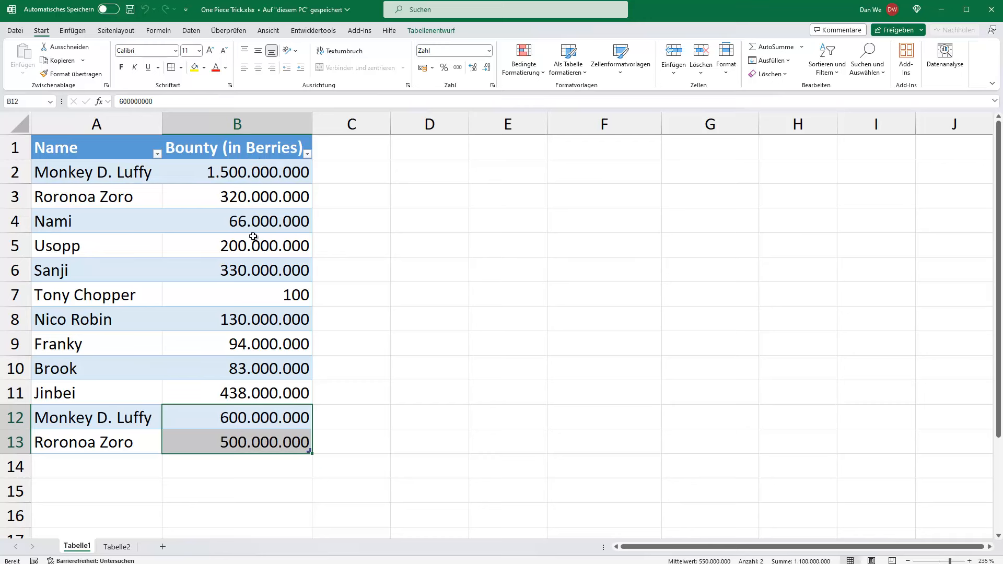
{"action": "left_click_drag", "start_coordinate": [261, 171], "coordinate": [263, 187]}
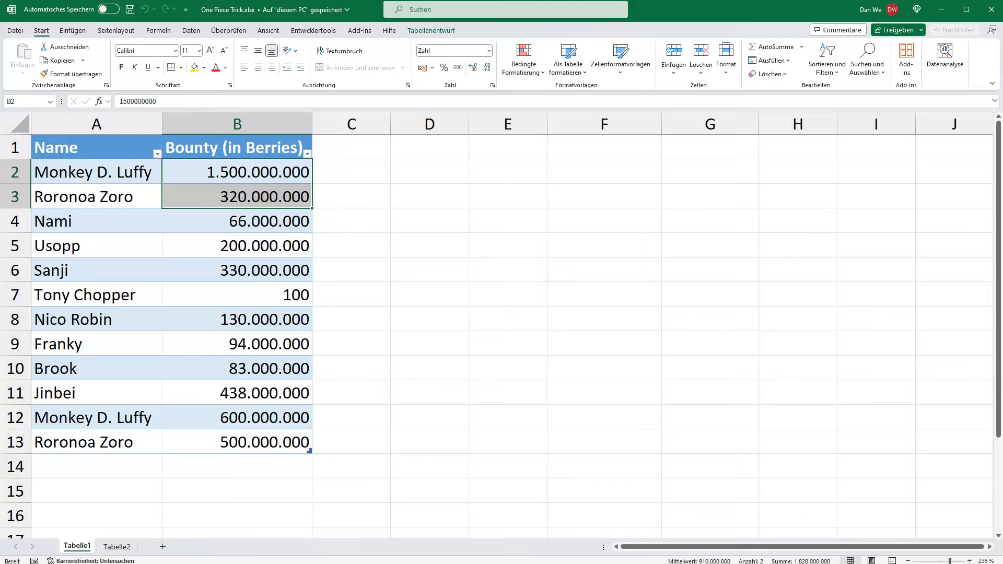
{"action": "left_click", "coordinate": [990, 16]}
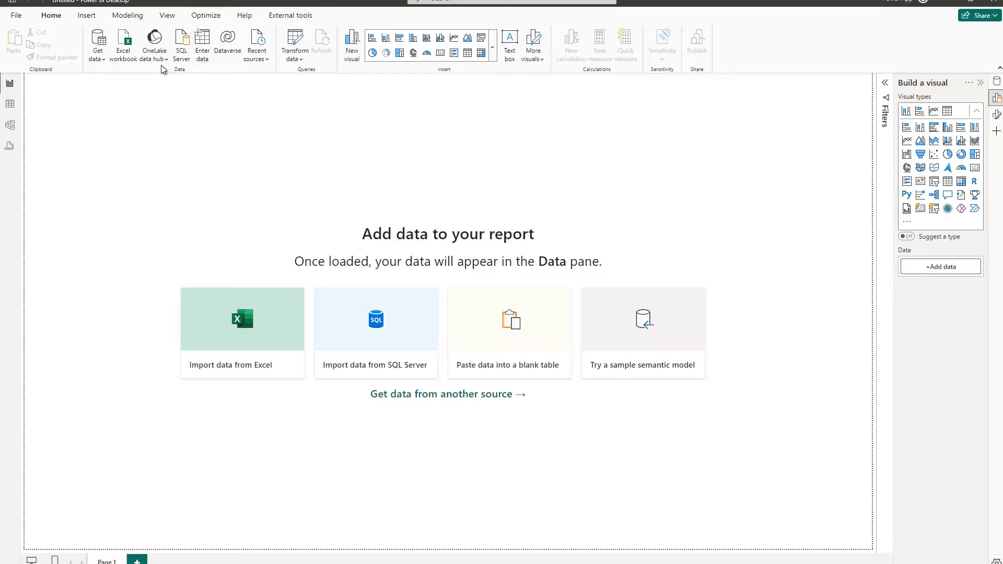
In Power BI Desktop, connect to One Piece Trick.xlsx and open Tabelle11 and Tabelle22 for transformation in the Power Query Editor
{"action": "left_click", "coordinate": [128, 46]}
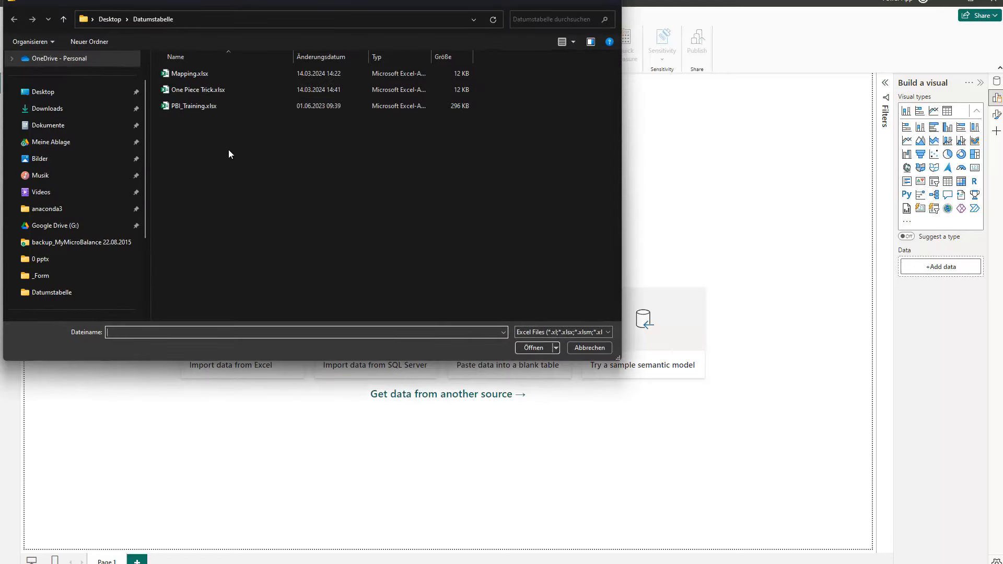
{"action": "left_click", "coordinate": [206, 93]}
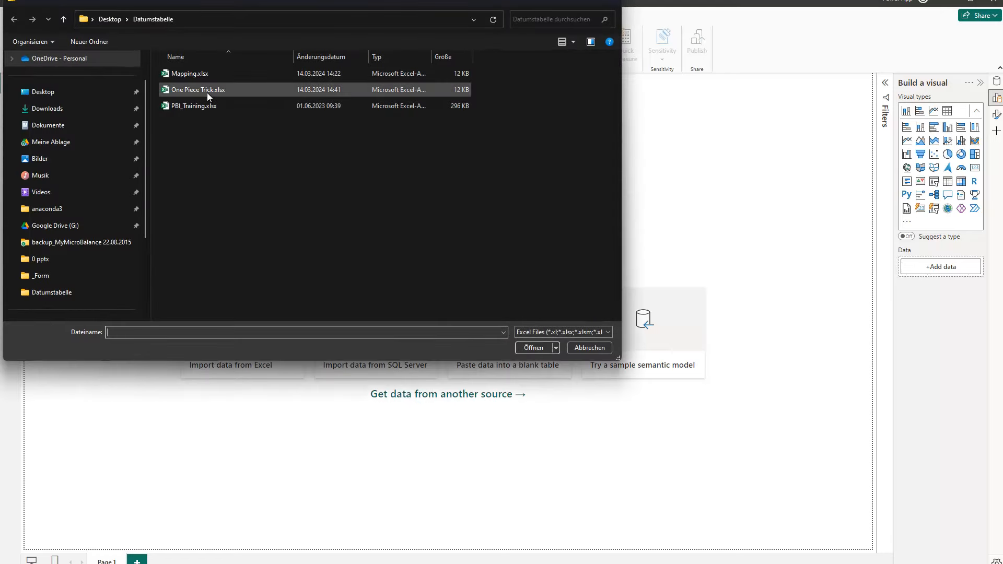
{"action": "left_click", "coordinate": [536, 344]}
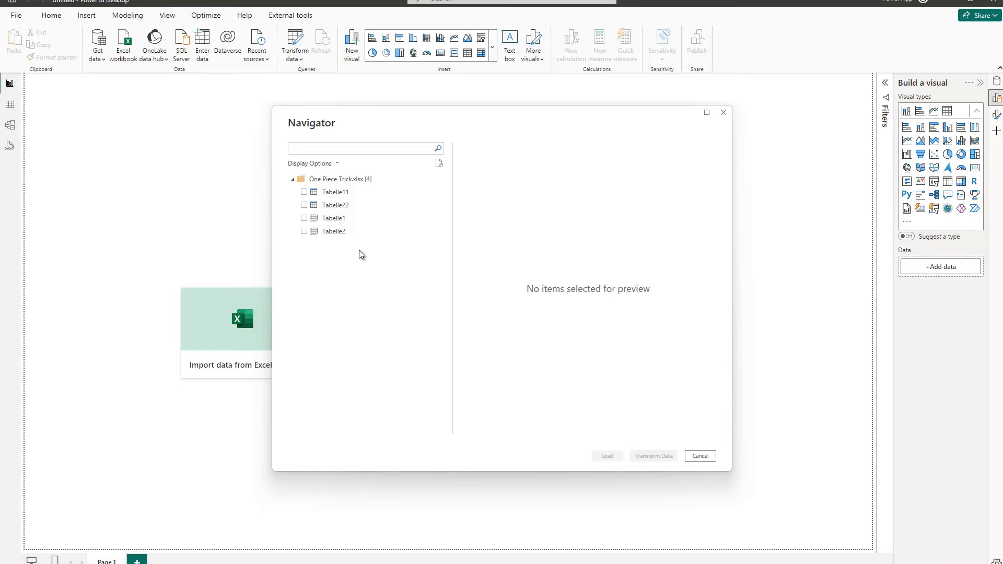
{"action": "left_click", "coordinate": [303, 192]}
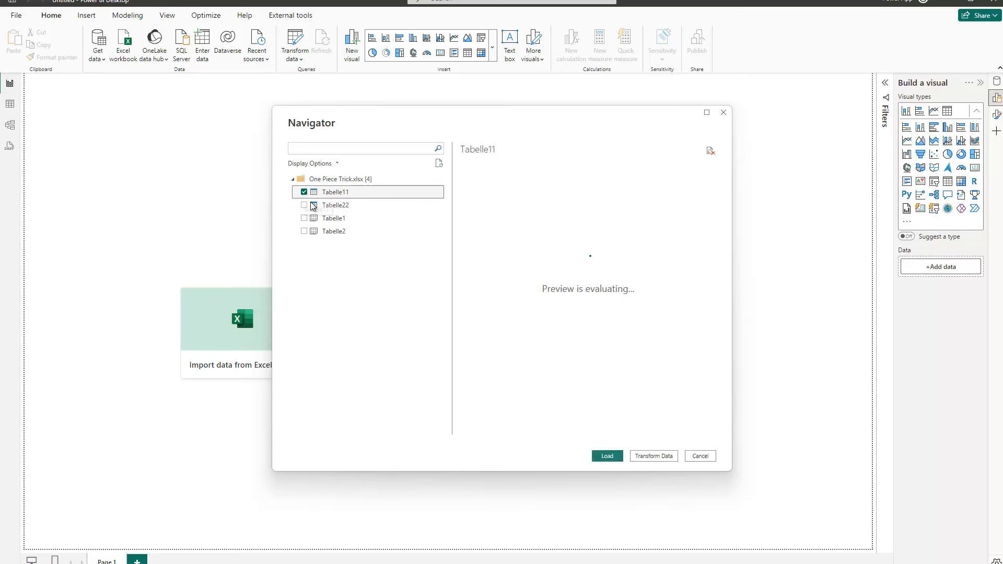
{"action": "left_click", "coordinate": [305, 205]}
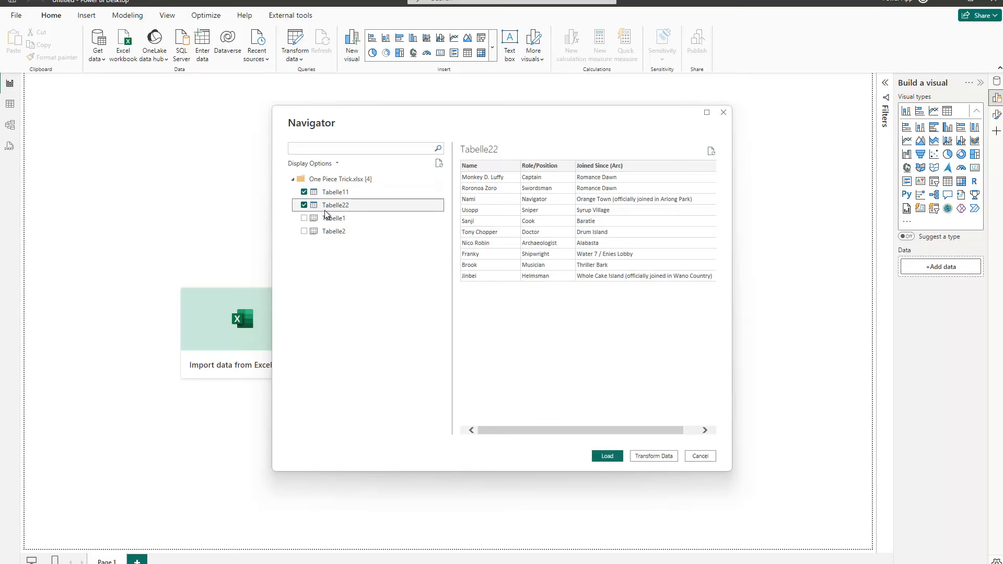
{"action": "left_click", "coordinate": [654, 456]}
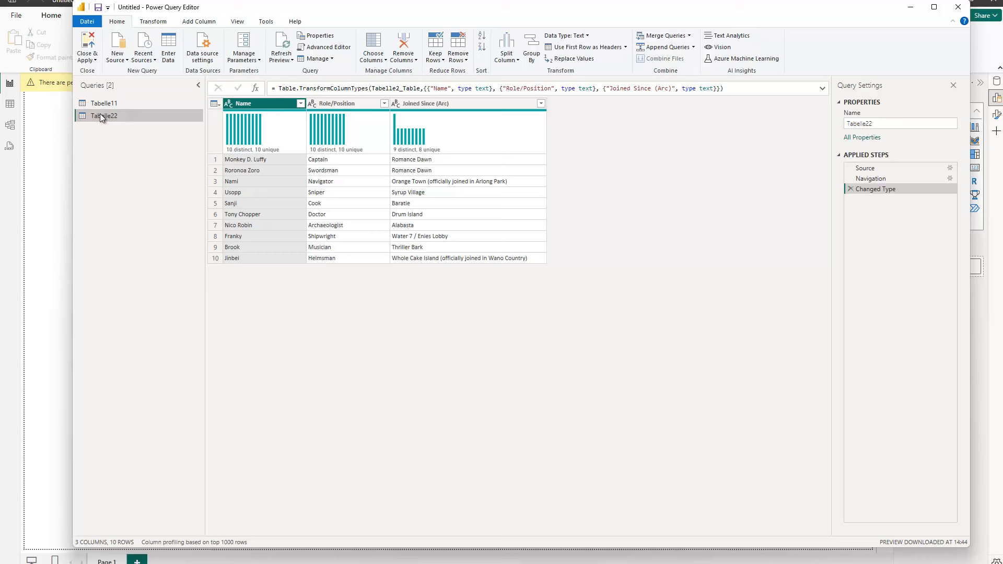
Merge Tabelle11 into the Tabelle22 query, matching both on the Name column with a Left Outer join
{"action": "left_click_drag", "start_coordinate": [120, 125], "coordinate": [103, 102]}
{"action": "left_click", "coordinate": [665, 35]}
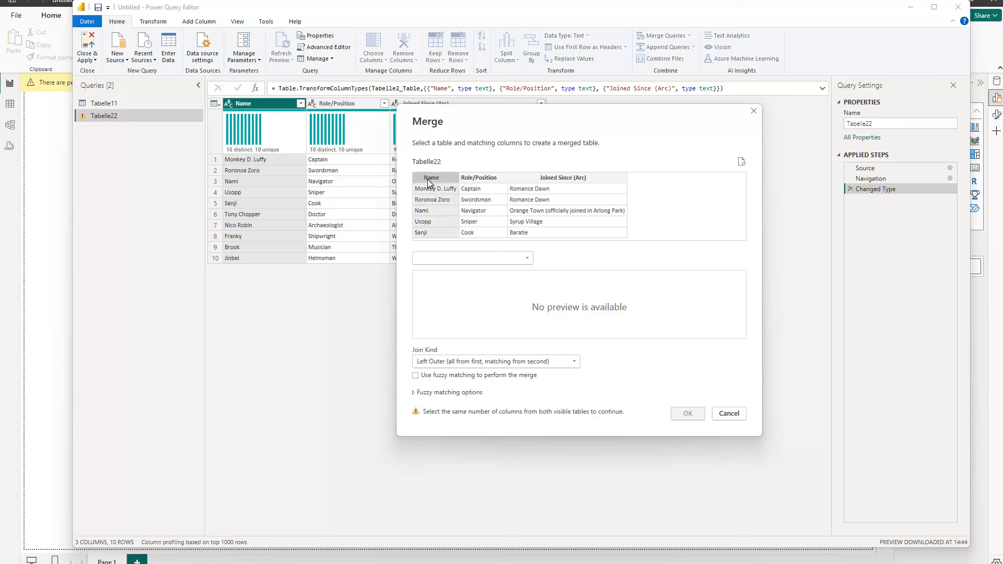
{"action": "left_click", "coordinate": [493, 259]}
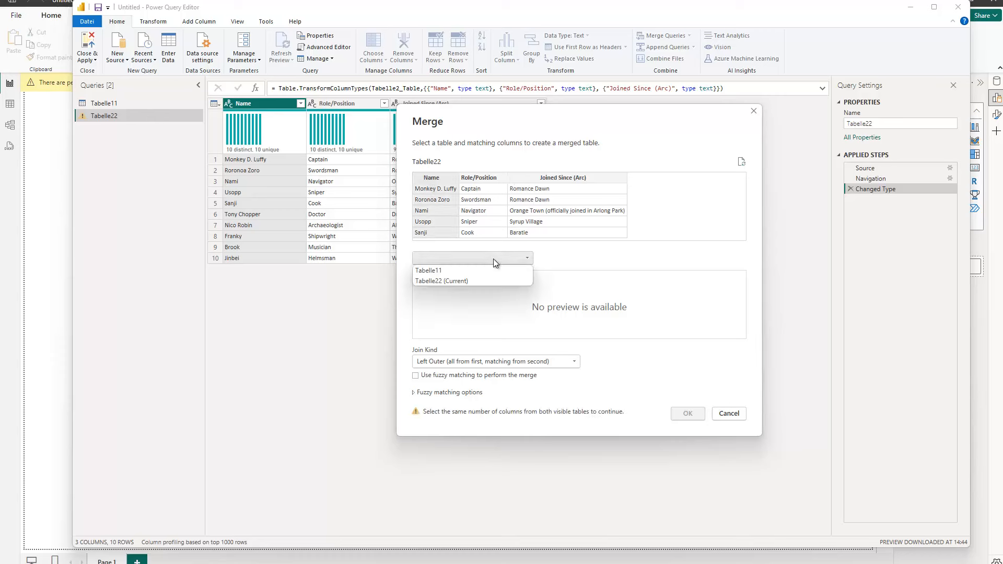
{"action": "left_click", "coordinate": [456, 271]}
{"action": "left_click", "coordinate": [433, 278]}
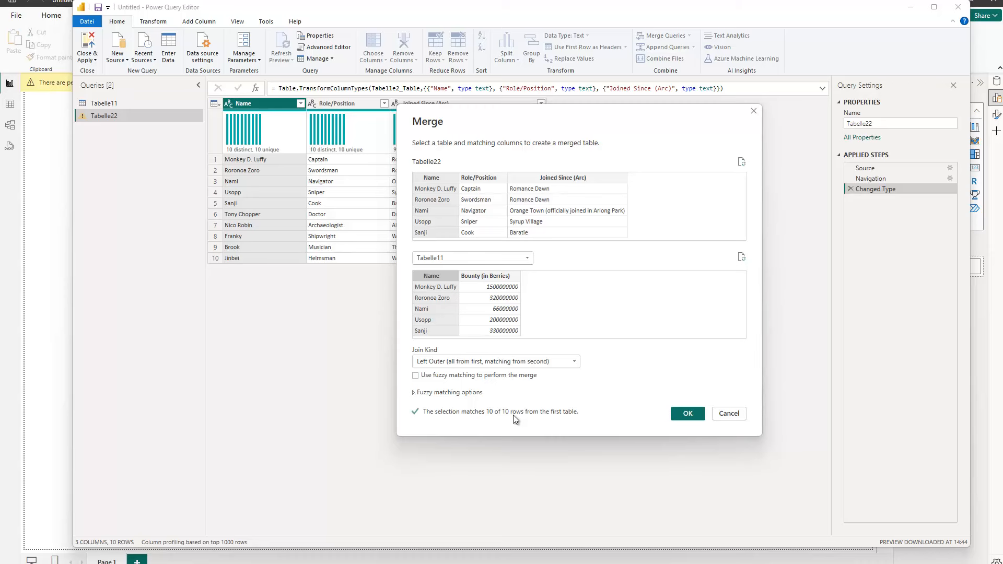
{"action": "left_click", "coordinate": [686, 414]}
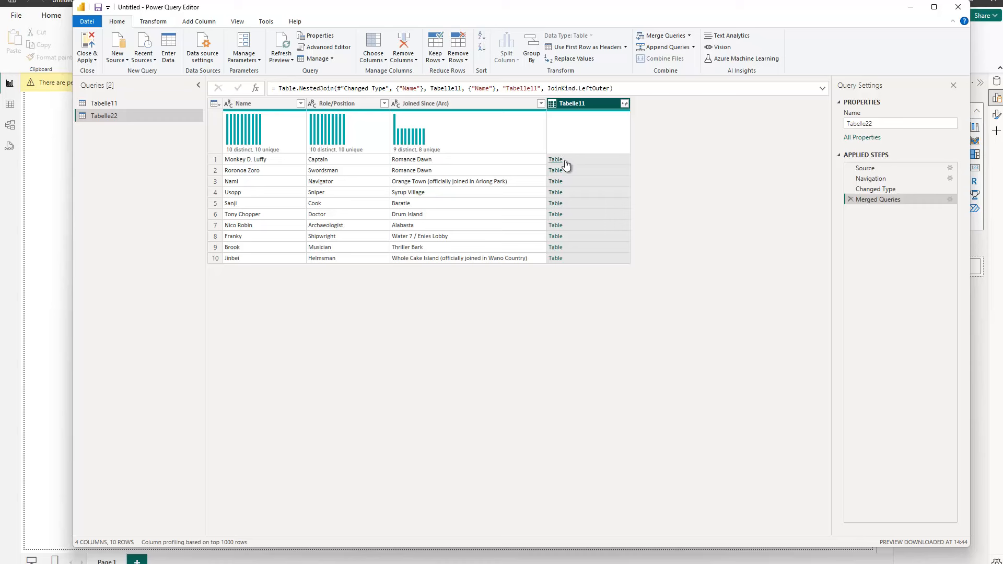
Preview the nested Tabelle11 tables for the first three rows of the merged query, enlarging the preview area
{"action": "left_click", "coordinate": [583, 158]}
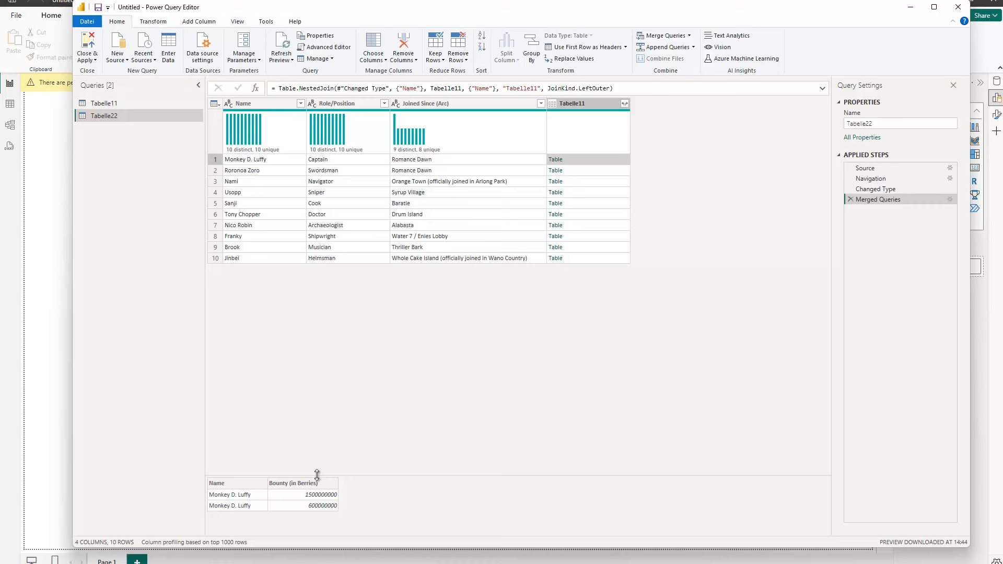
{"action": "left_click_drag", "start_coordinate": [317, 473], "coordinate": [316, 413]}
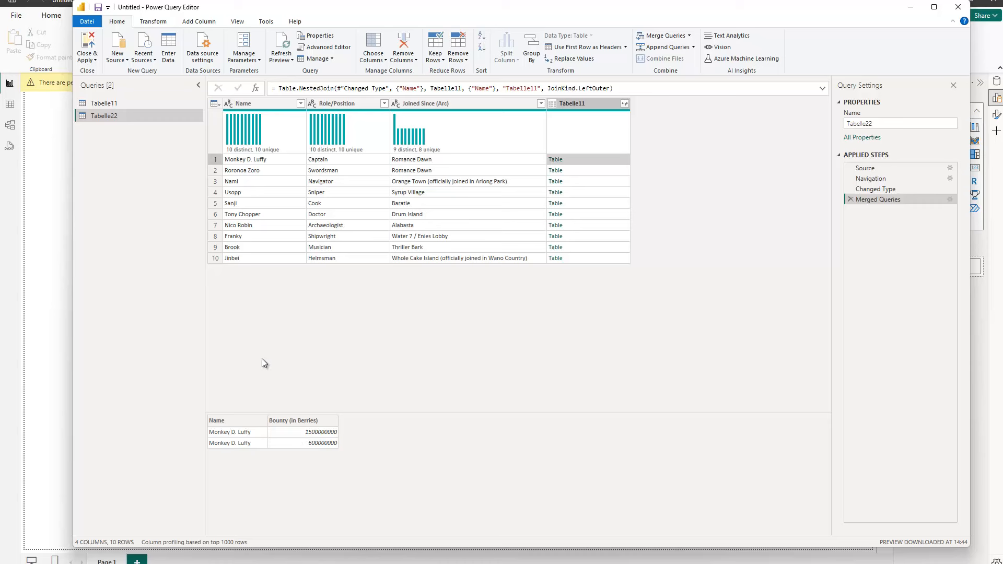
{"action": "left_click", "coordinate": [593, 174]}
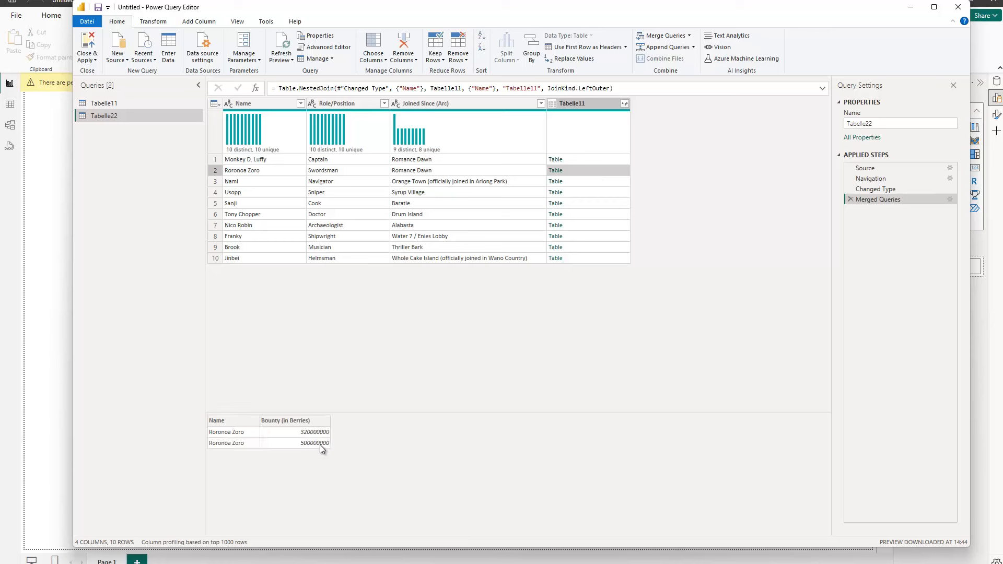
{"action": "left_click", "coordinate": [596, 182]}
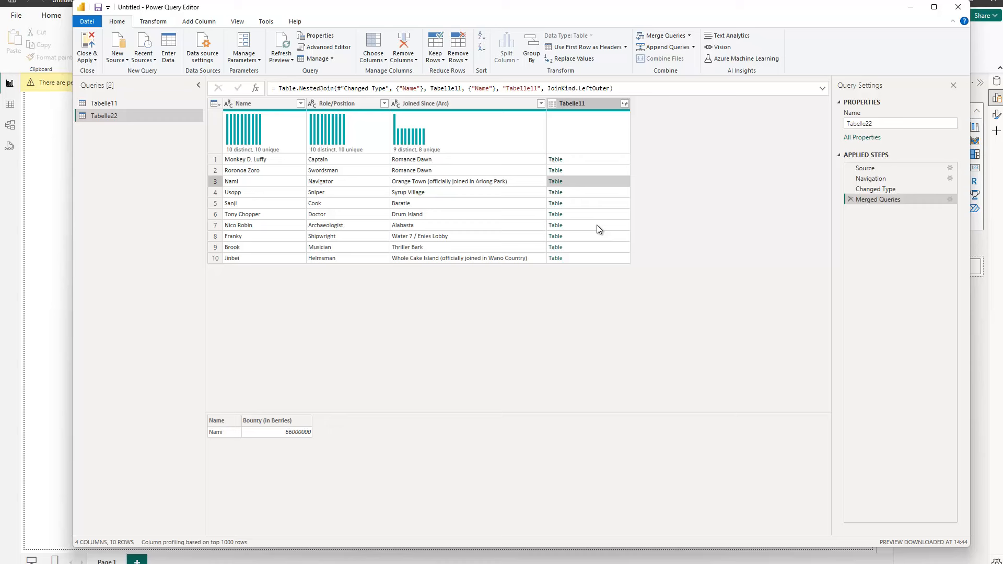
Try expanding the Tabelle11 column into Name and Bounty (in Berries) without the column name prefix, and remove that expansion step
{"action": "left_click", "coordinate": [624, 104]}
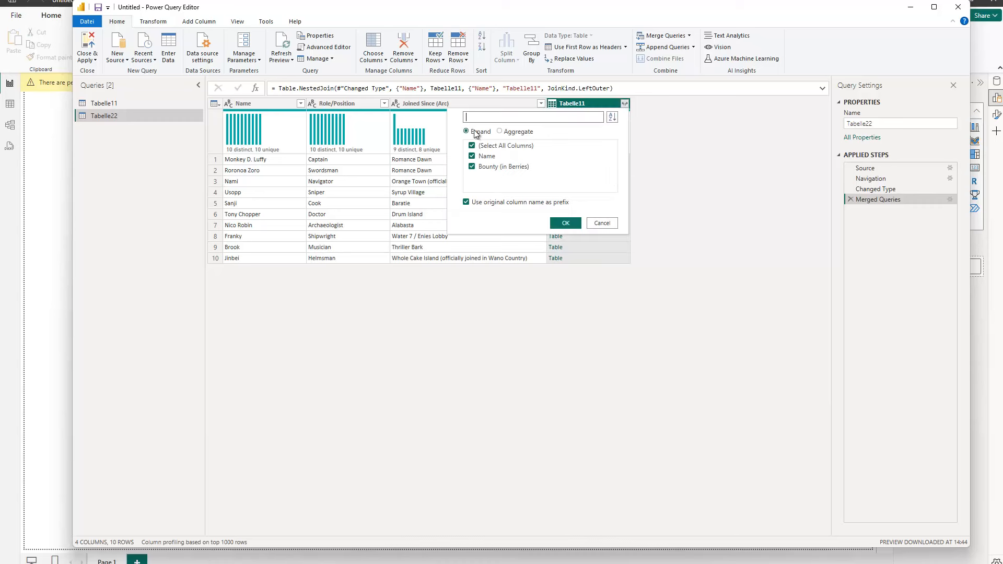
{"action": "left_click", "coordinate": [480, 203]}
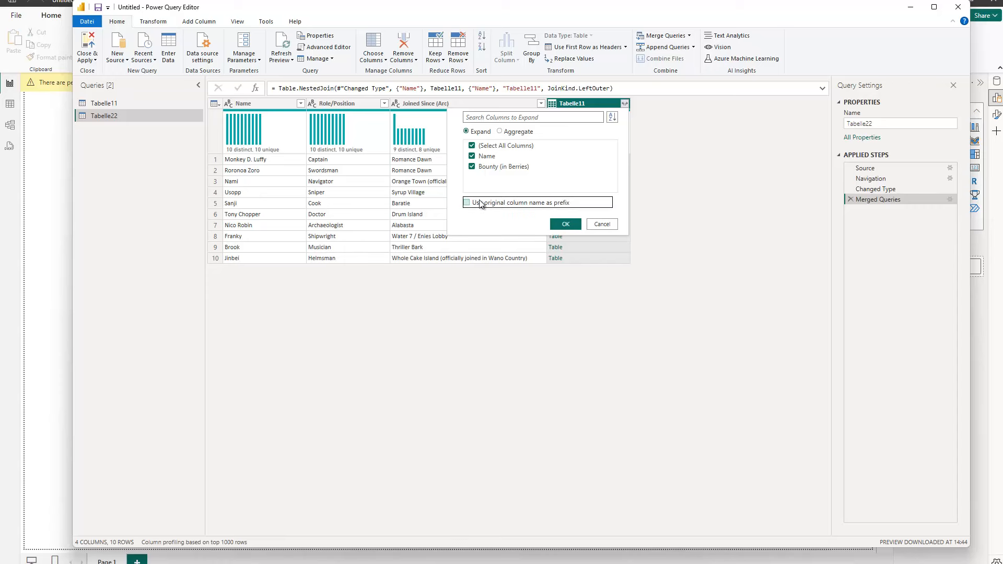
{"action": "left_click", "coordinate": [562, 223]}
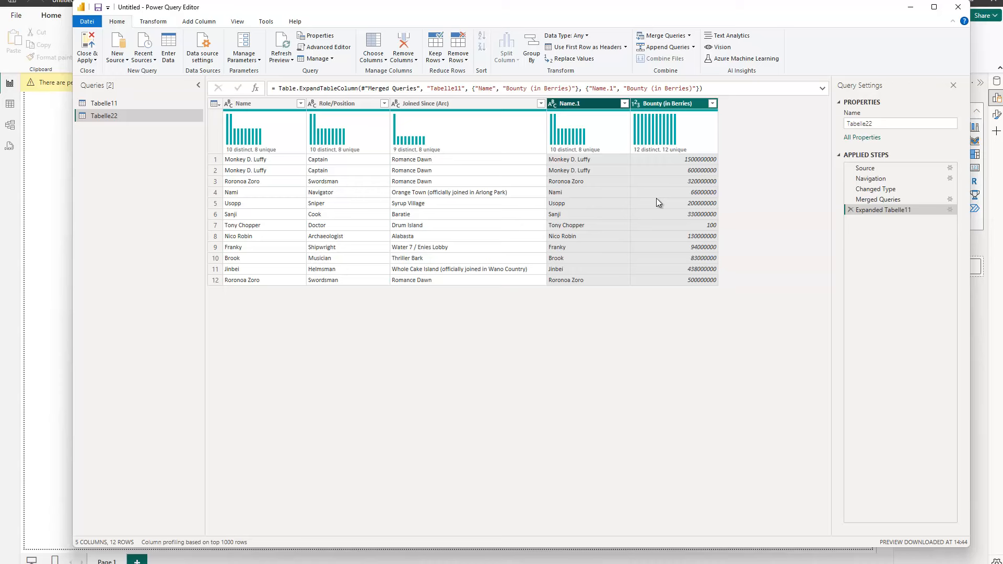
{"action": "left_click", "coordinate": [850, 208]}
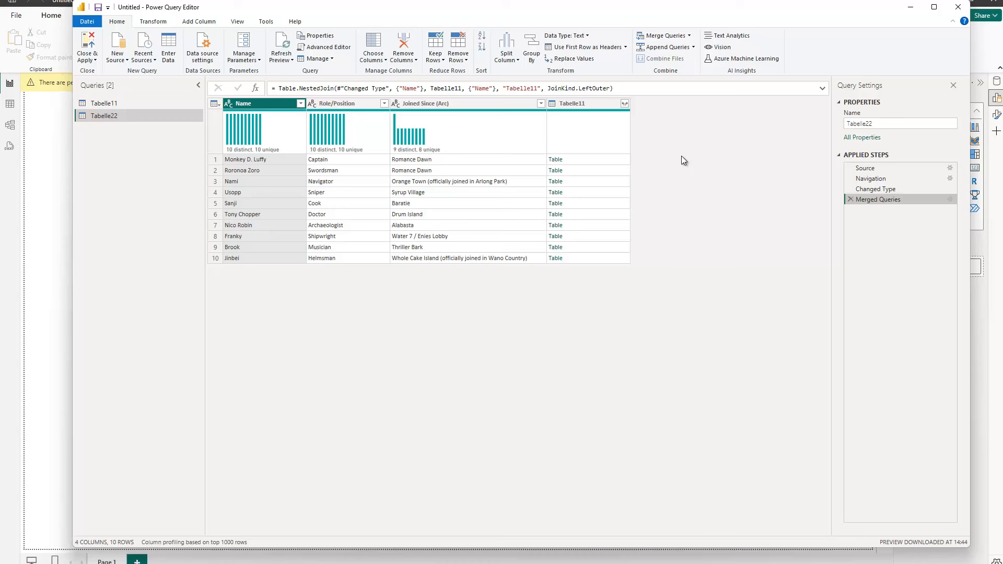
Aggregate the merged Tabelle11 column to the Maximum of Bounty (in Berries) instead of the Sum
{"action": "left_click", "coordinate": [624, 104]}
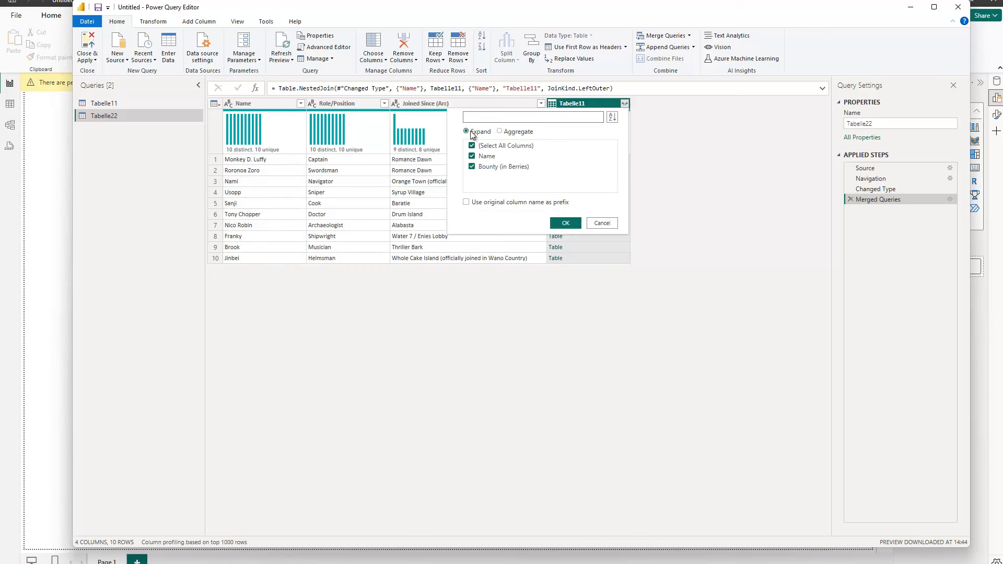
{"action": "left_click", "coordinate": [500, 132]}
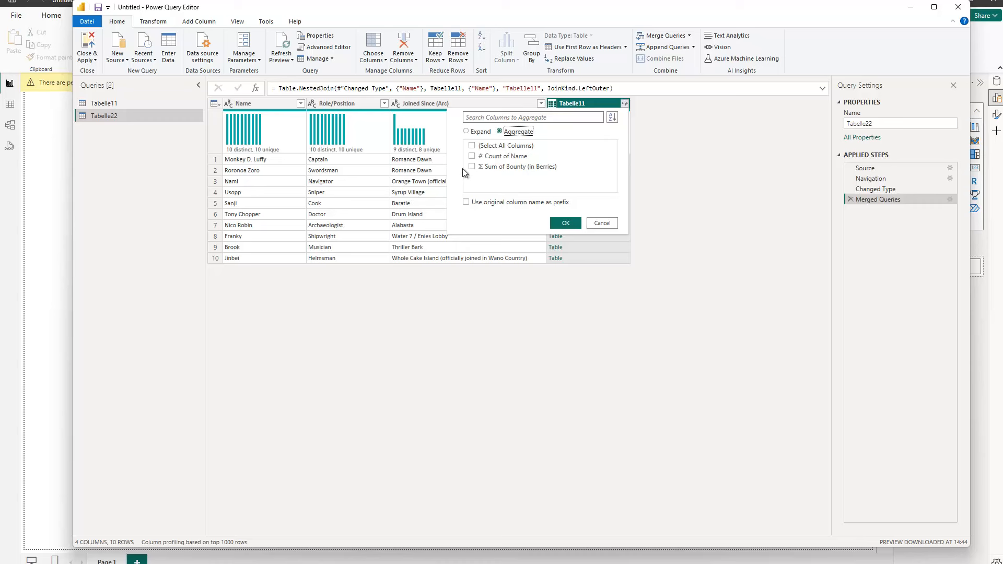
{"action": "left_click", "coordinate": [614, 167]}
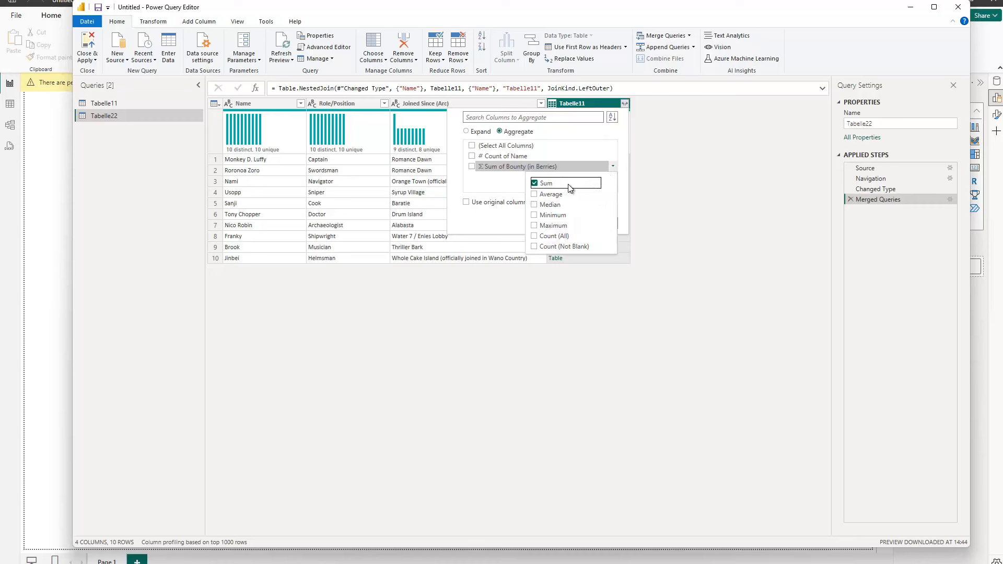
{"action": "left_click", "coordinate": [534, 183]}
{"action": "left_click", "coordinate": [533, 226]}
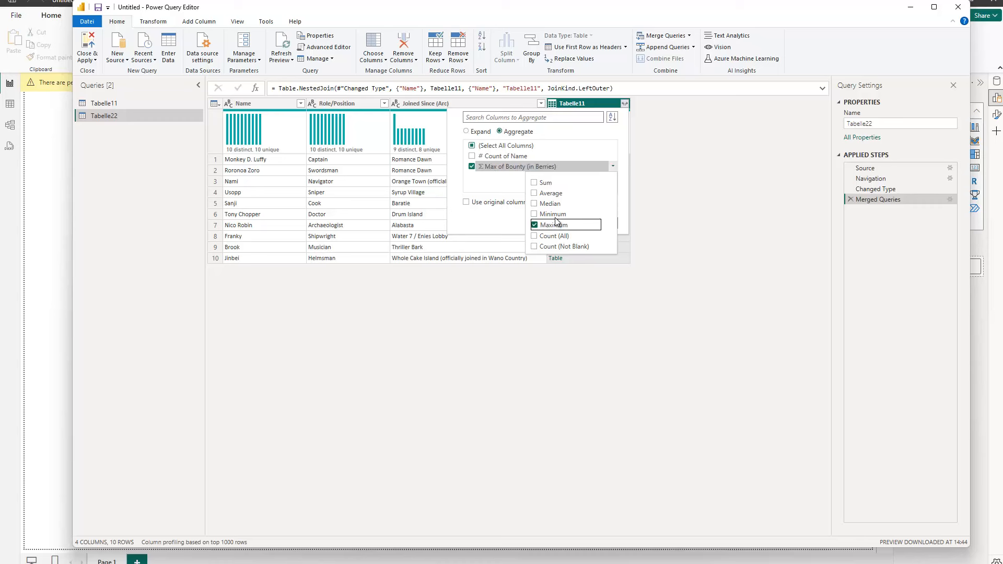
{"action": "left_click", "coordinate": [615, 138]}
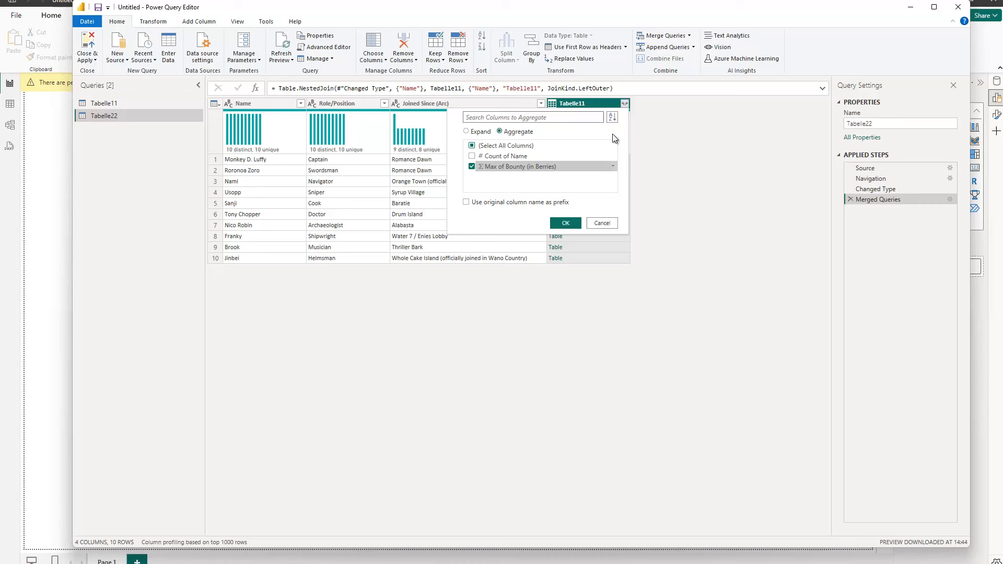
{"action": "left_click", "coordinate": [564, 223]}
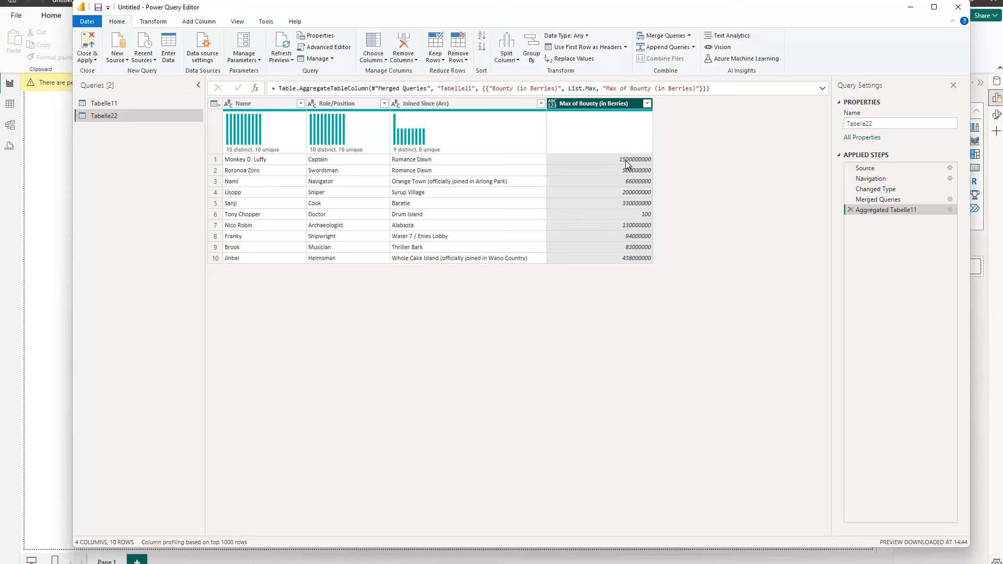
Check Tabelle11's source bounties, and edit Tabelle22's aggregation to return both Minimum and Maximum of Bounty (in Berries)
{"action": "left_click", "coordinate": [102, 103]}
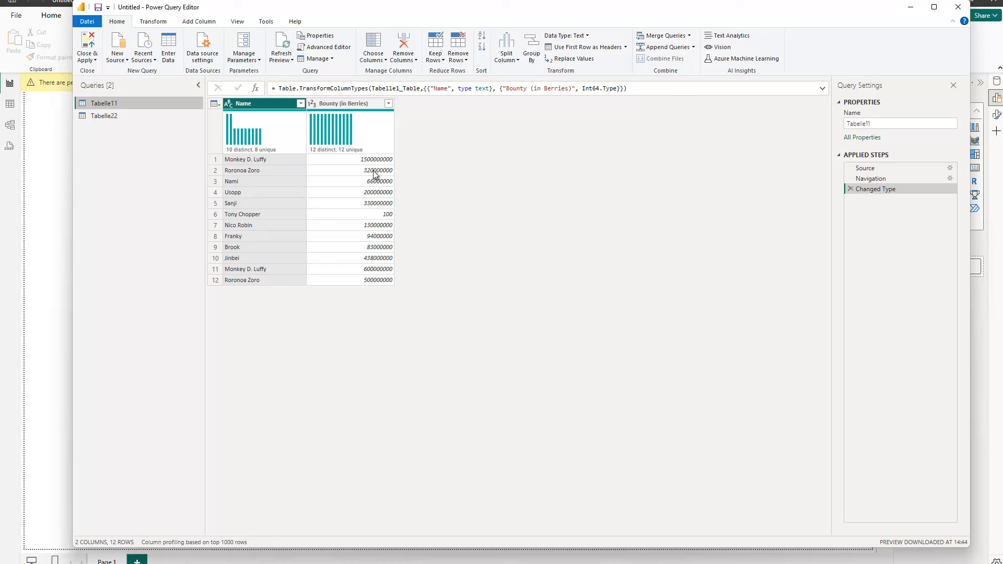
{"action": "left_click", "coordinate": [165, 116]}
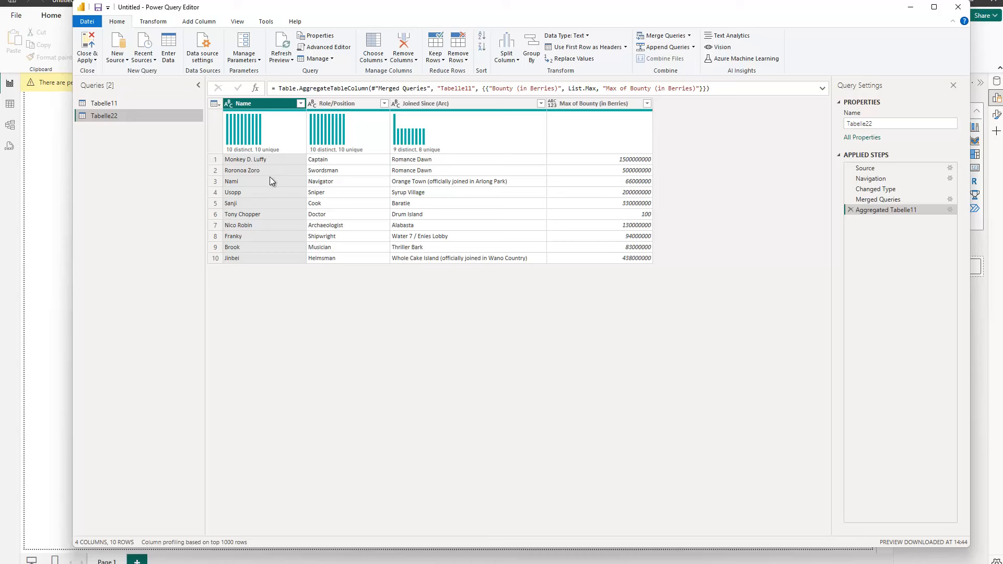
{"action": "left_click", "coordinate": [950, 210]}
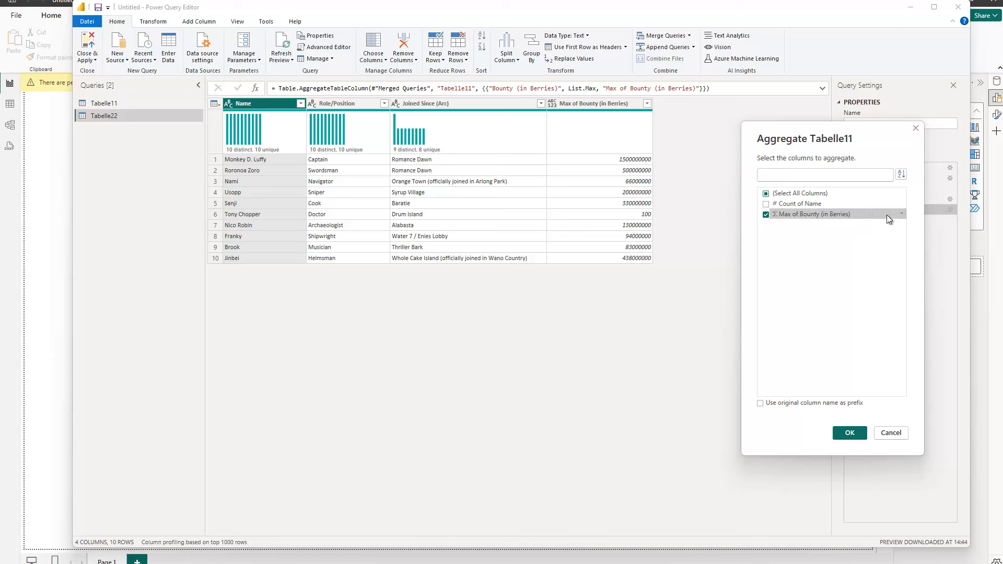
{"action": "left_click", "coordinate": [901, 214]}
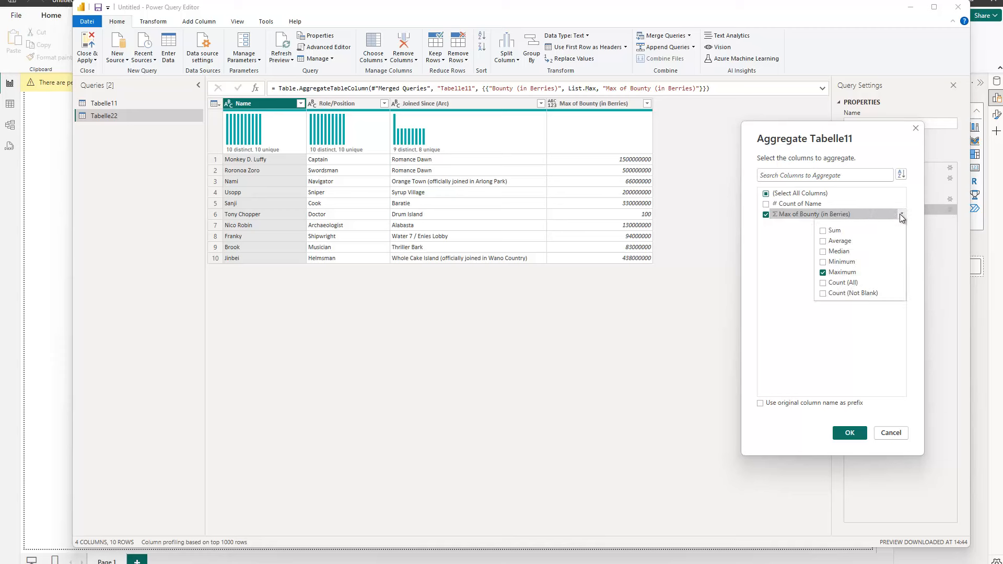
{"action": "left_click", "coordinate": [823, 261]}
{"action": "left_click", "coordinate": [823, 272]}
{"action": "left_click", "coordinate": [823, 273]}
{"action": "left_click", "coordinate": [848, 432]}
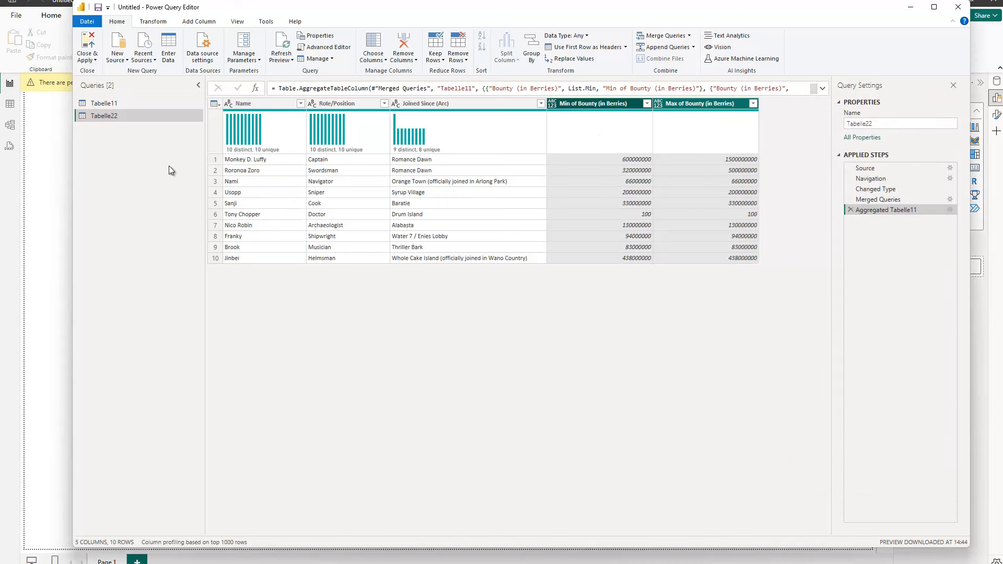